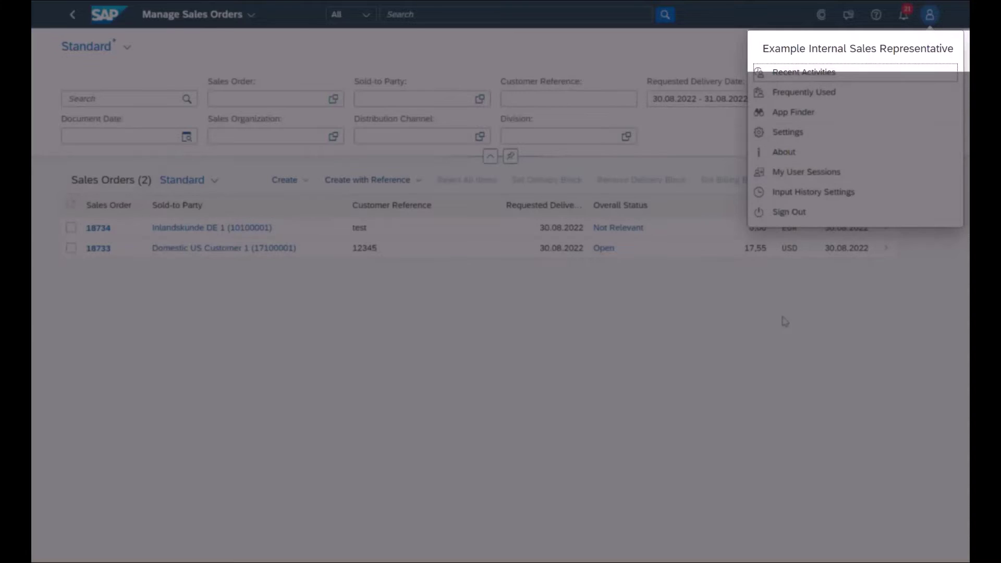
Create a new blank sales order of type Standard Order (OR) for Dom. Sales Org DE (1010).
left_click(772, 351)
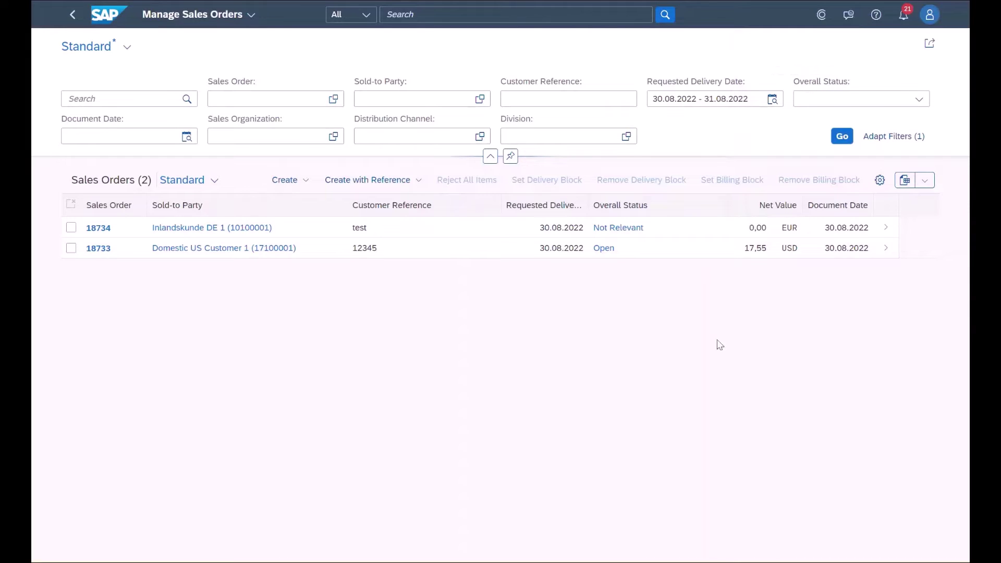
left_click(146, 37)
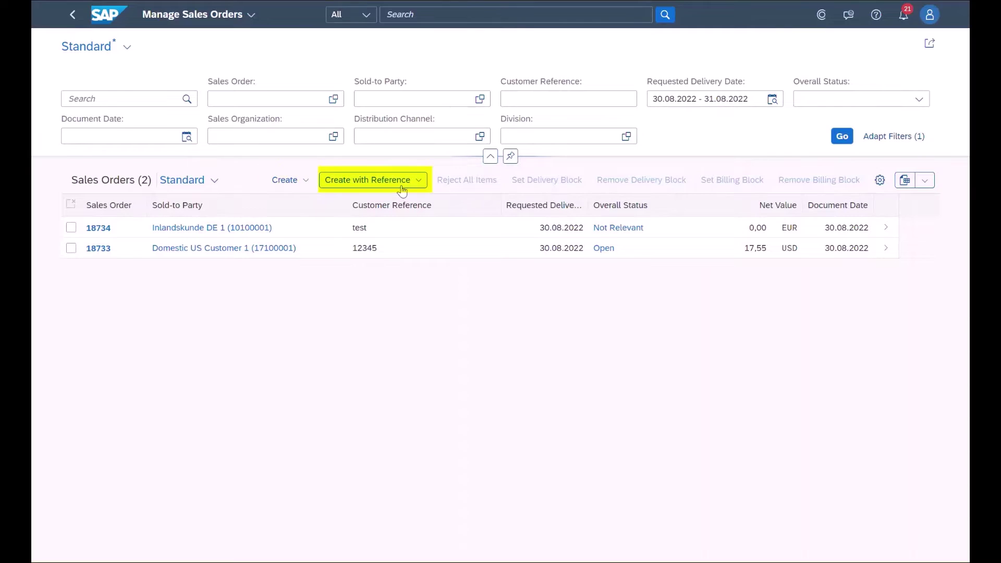
left_click(298, 194)
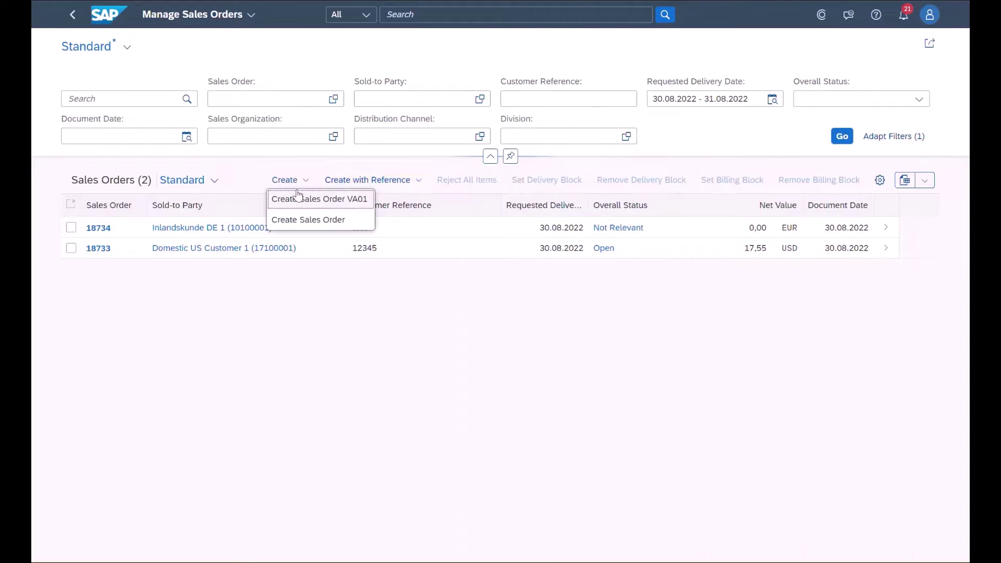
left_click(324, 220)
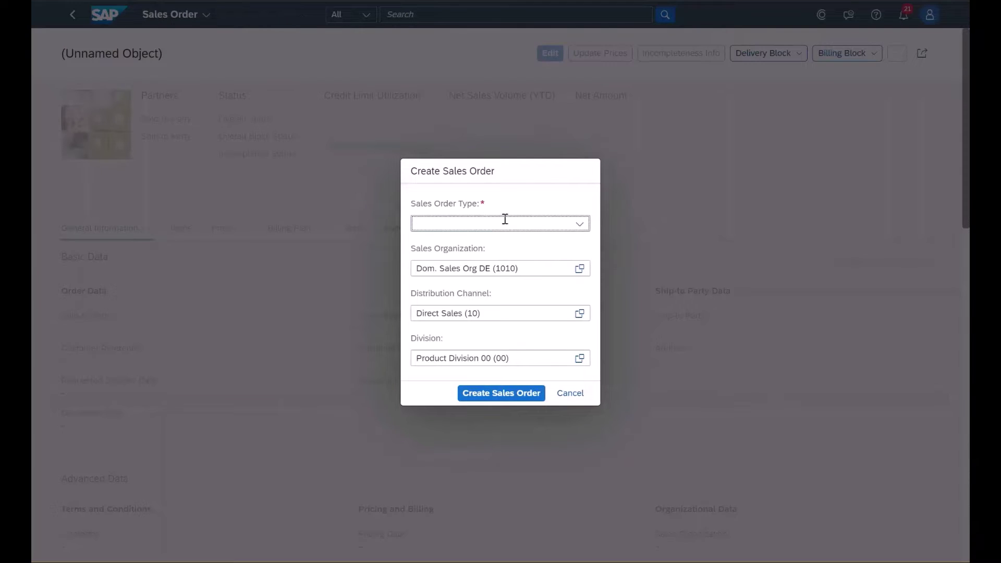
left_click(580, 224)
left_click(485, 302)
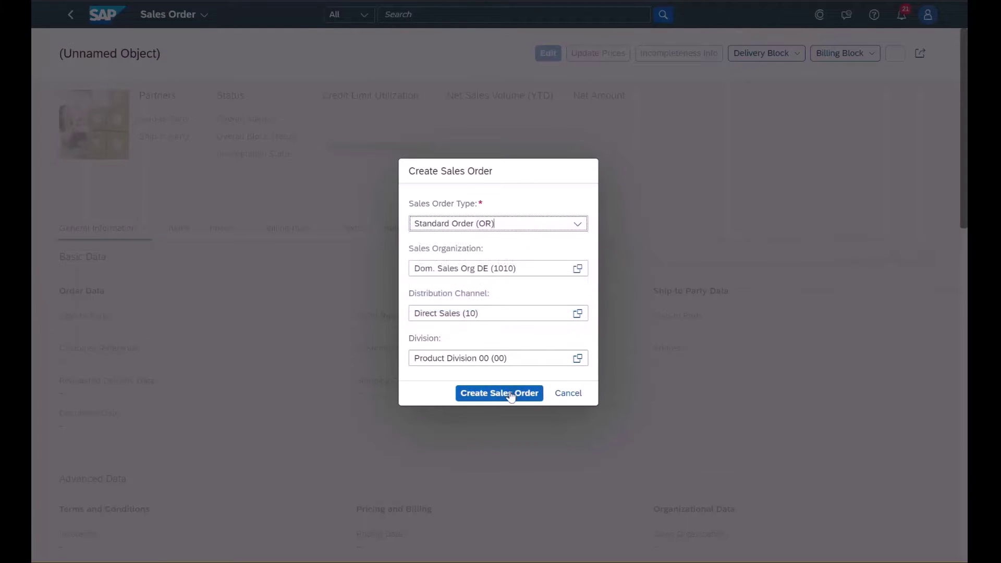
left_click(497, 397)
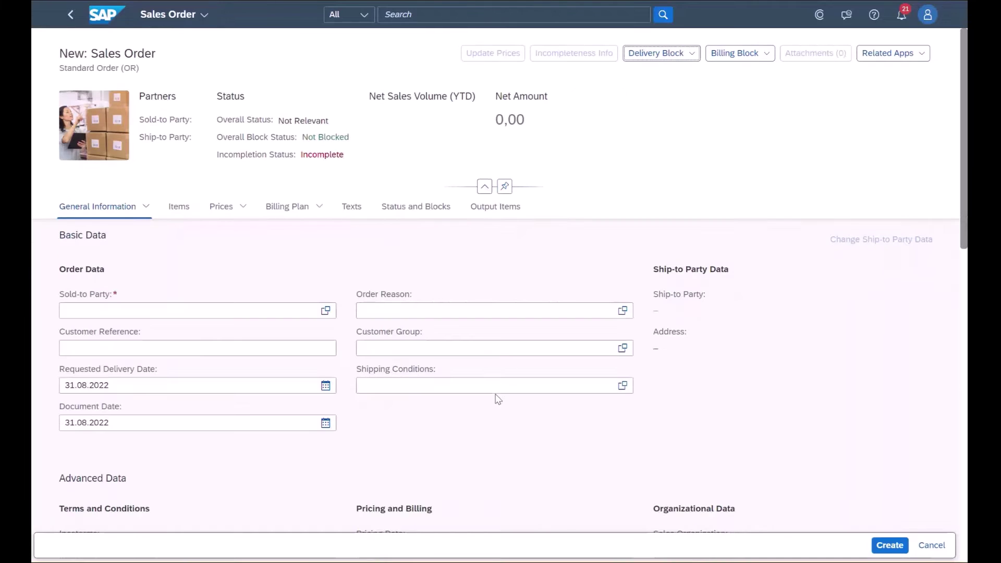
left_click(285, 312)
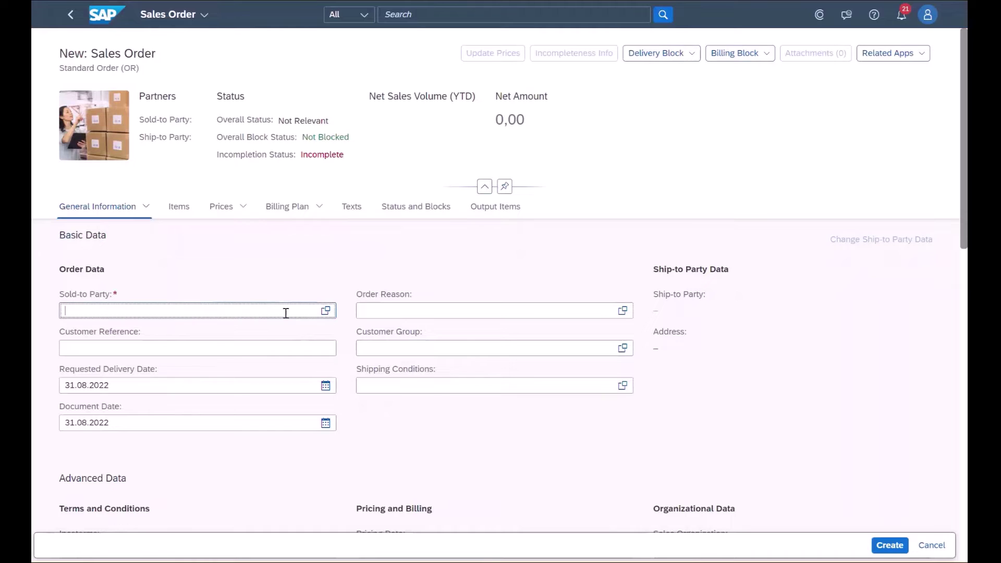
key("alt+Tab")
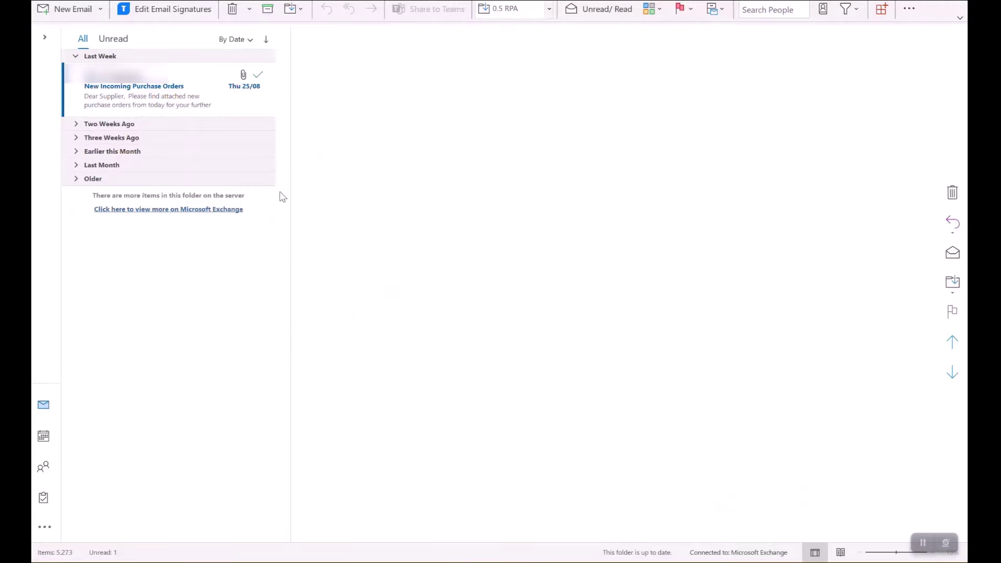
Open the ABC_Demo_Invoice_remitTo.pdf attachment of the New Incoming Purchase Orders email.
left_click(151, 101)
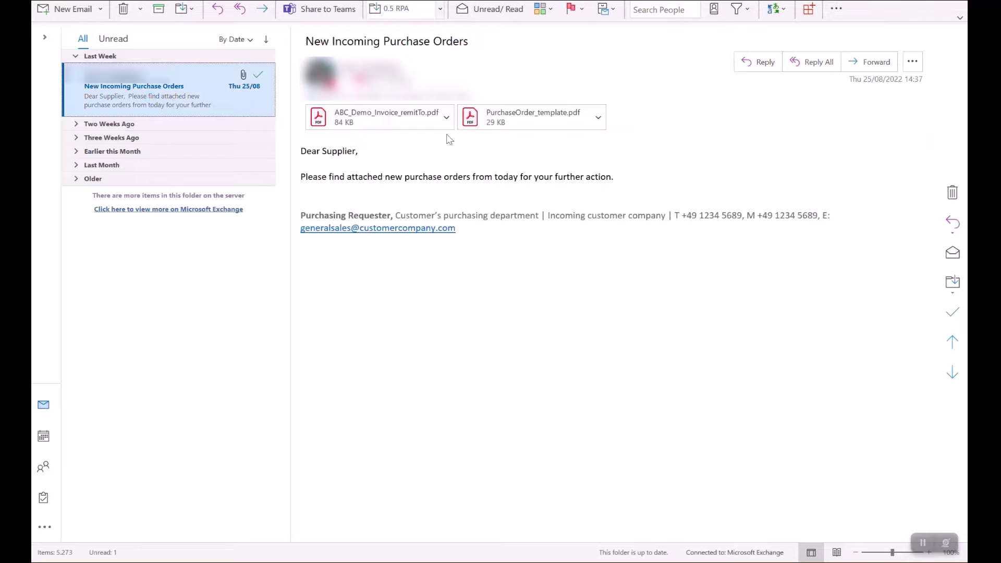
left_click(422, 128)
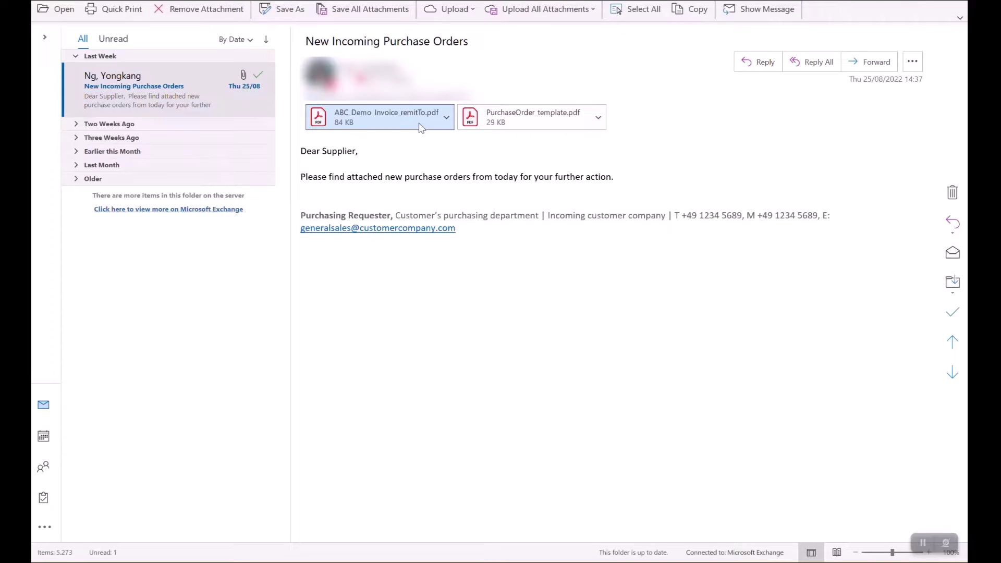
double_click(422, 128)
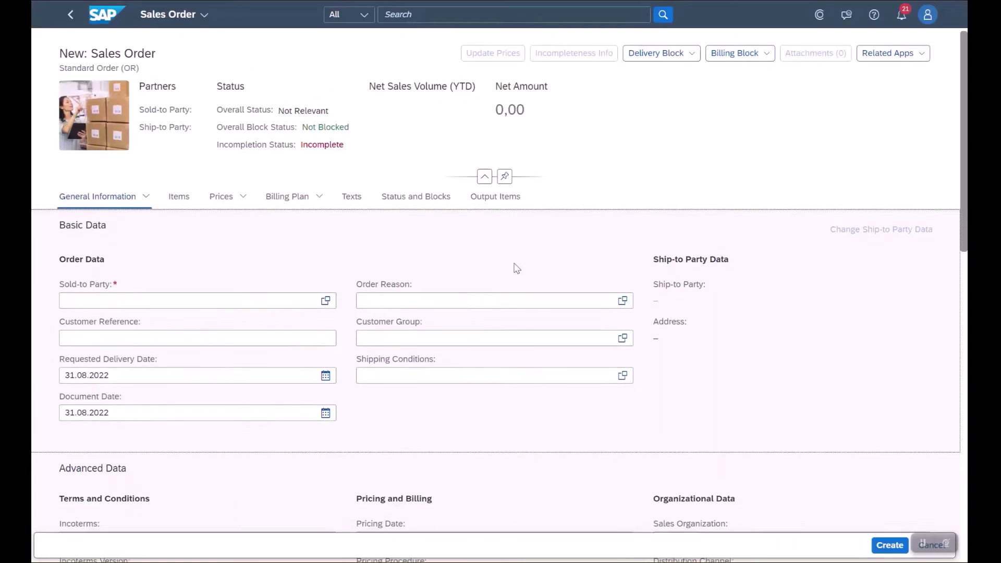
scroll(515, 264, "down", 1)
left_click(300, 247)
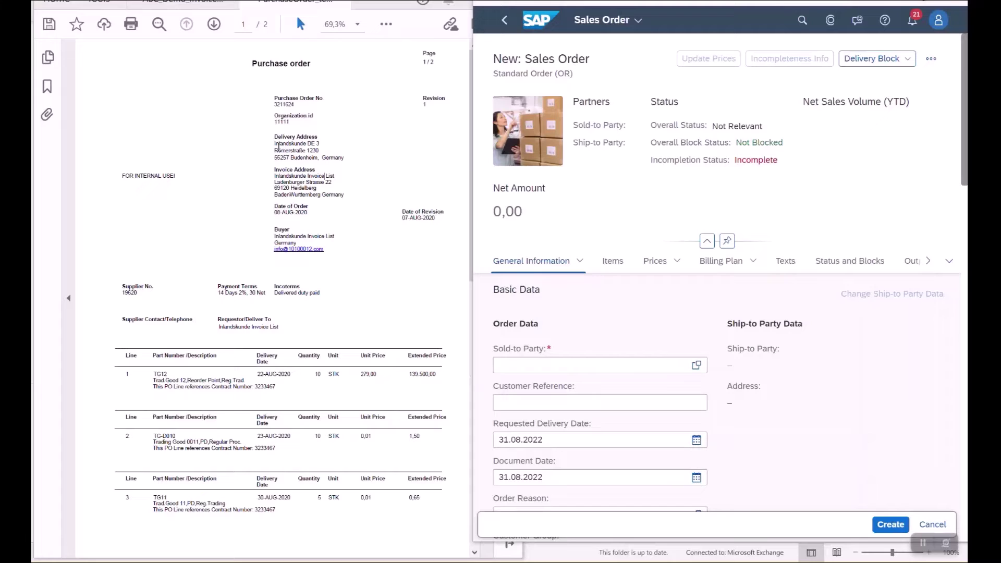
Set the sold-to party to customer Inlandskunde DE 3 (10100003).
left_click(534, 367)
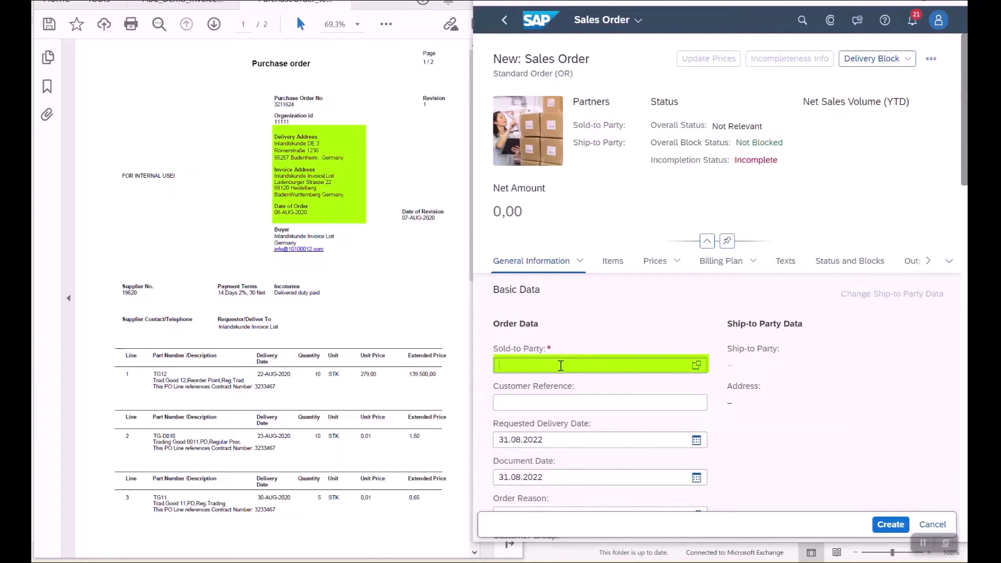
left_click(696, 365)
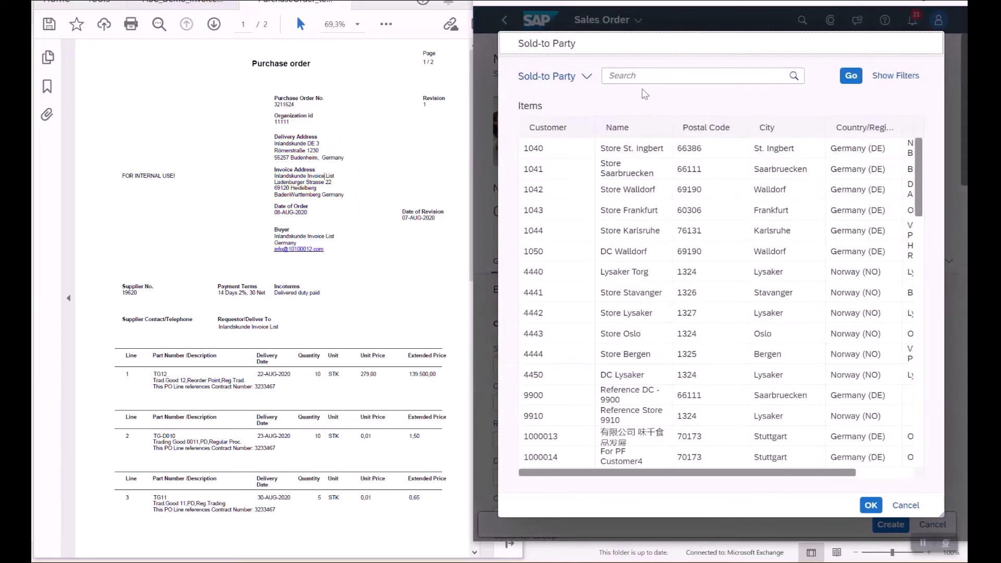
type("Inlandskunde DE3")
key("Return")
left_click(662, 151)
left_click(871, 505)
Enter customer reference Inlandskunde so the order header becomes complete.
scroll(881, 383, "down", 3)
left_click(610, 275)
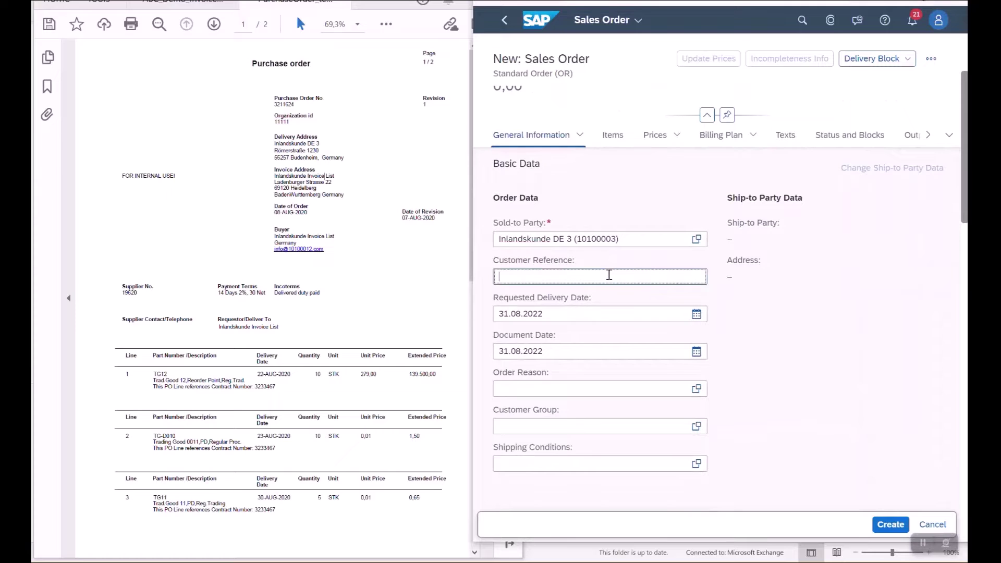
type("Inlandskunde")
left_click(782, 343)
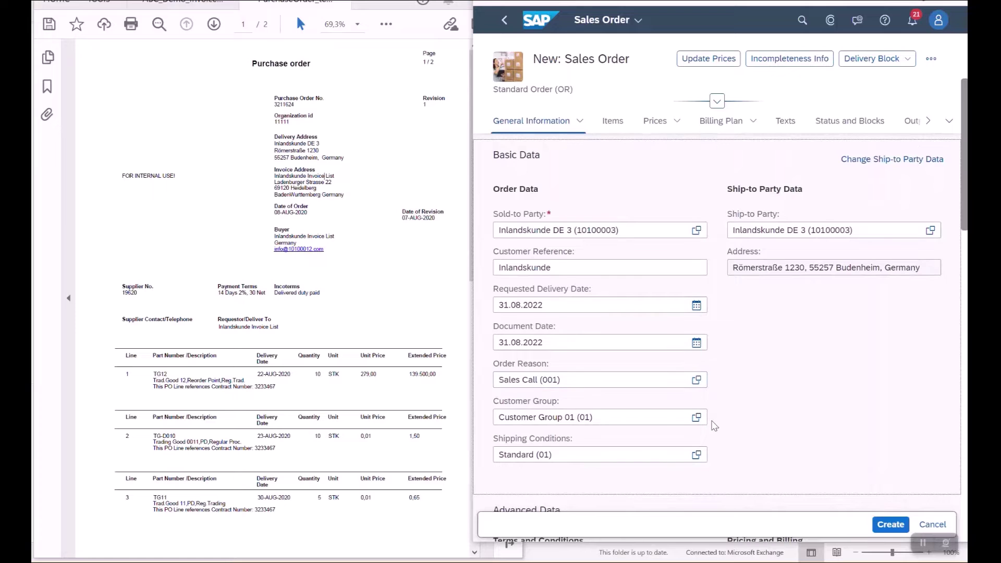
scroll(697, 381, "down", 5)
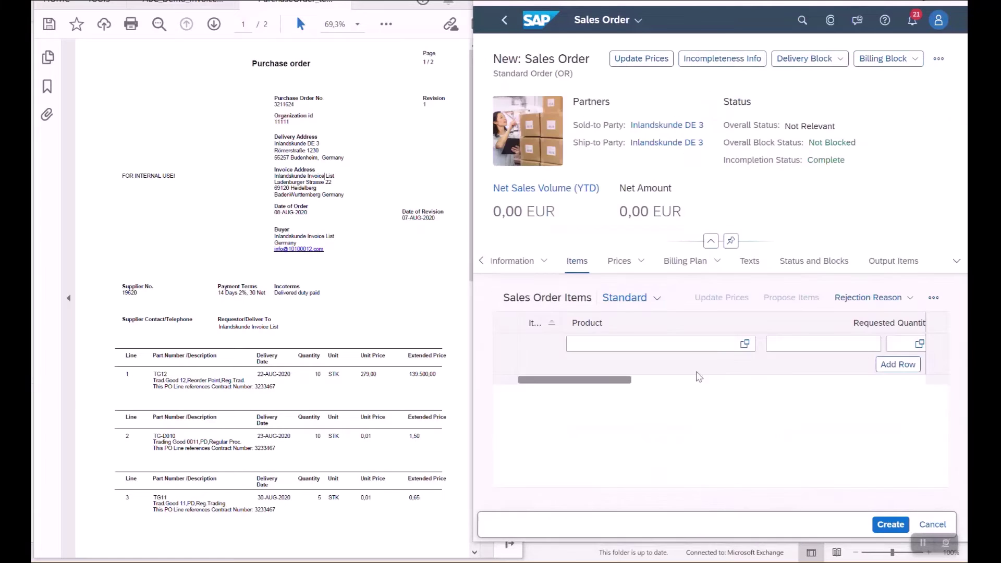
Add product TG12 as the first sales order item.
left_click(745, 344)
left_click(626, 75)
type("TG")
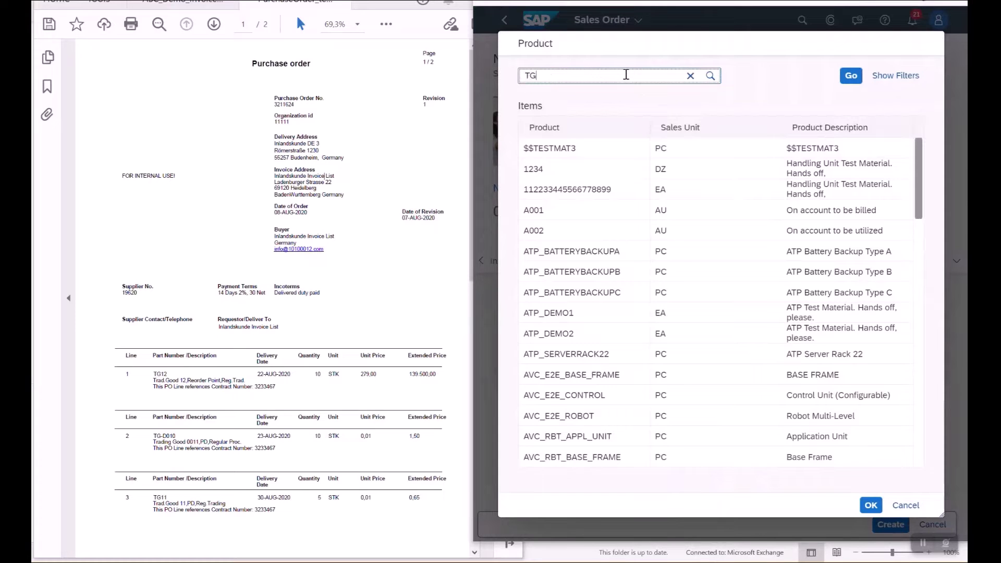
type("12")
key("Return")
left_click(630, 154)
left_click(869, 506)
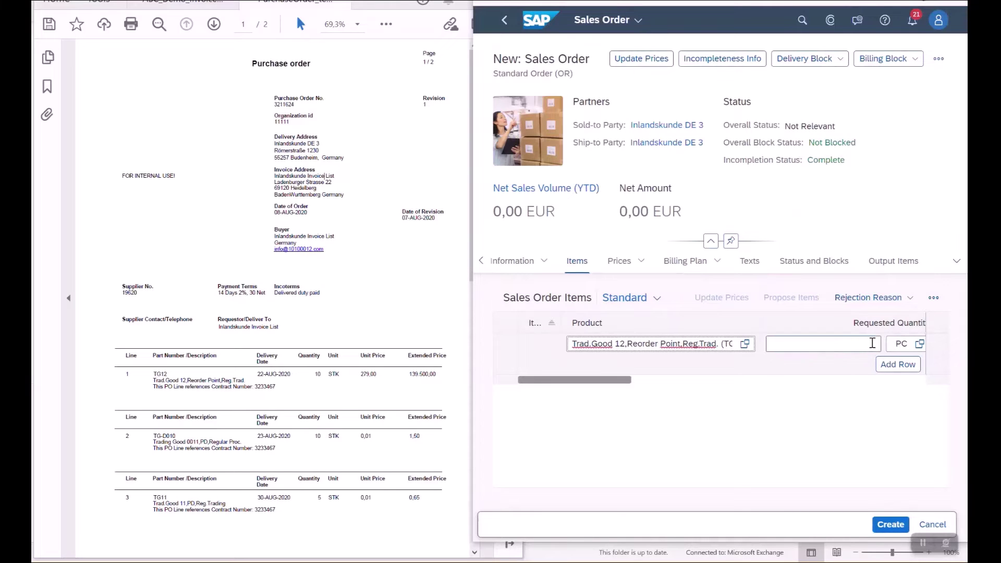
left_click(843, 344)
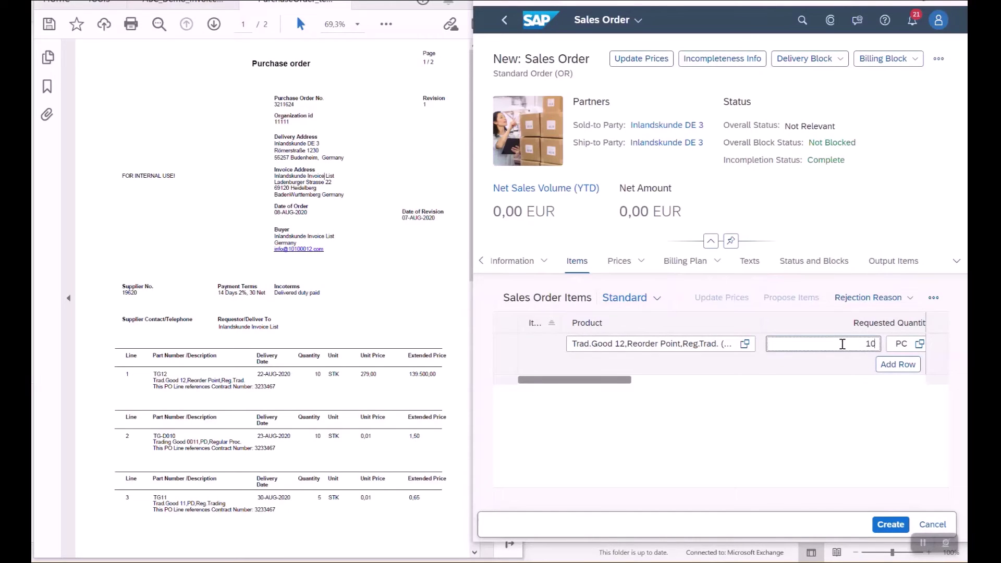
Add a second item with product TG-D010 and quantity 10.
left_click(898, 364)
left_click(692, 360)
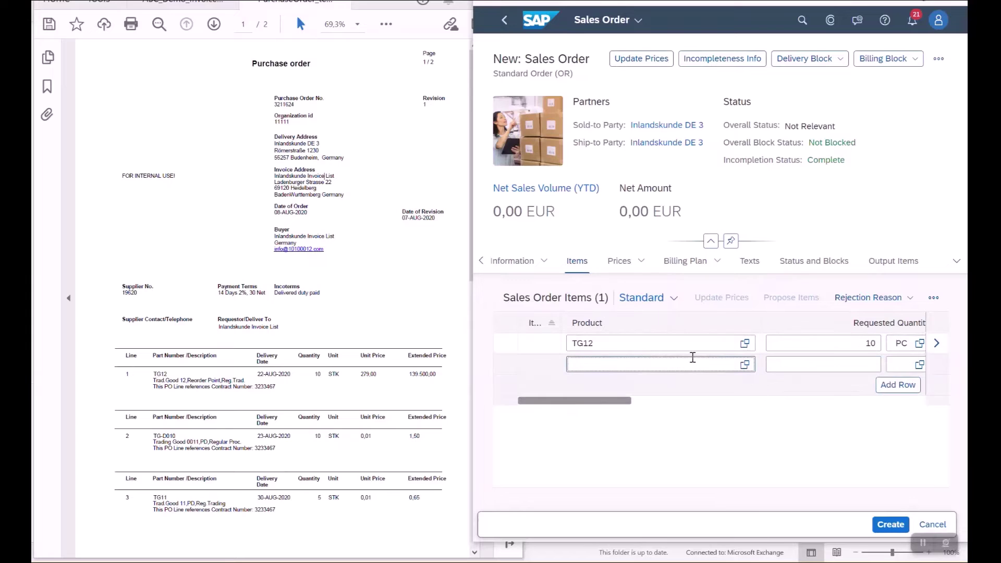
type("TG-D010")
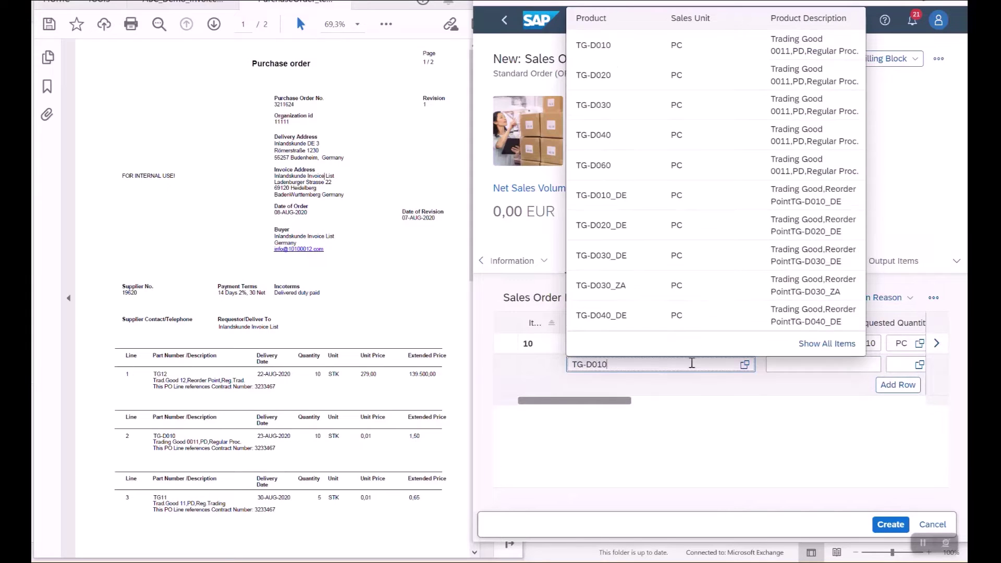
left_click(595, 412)
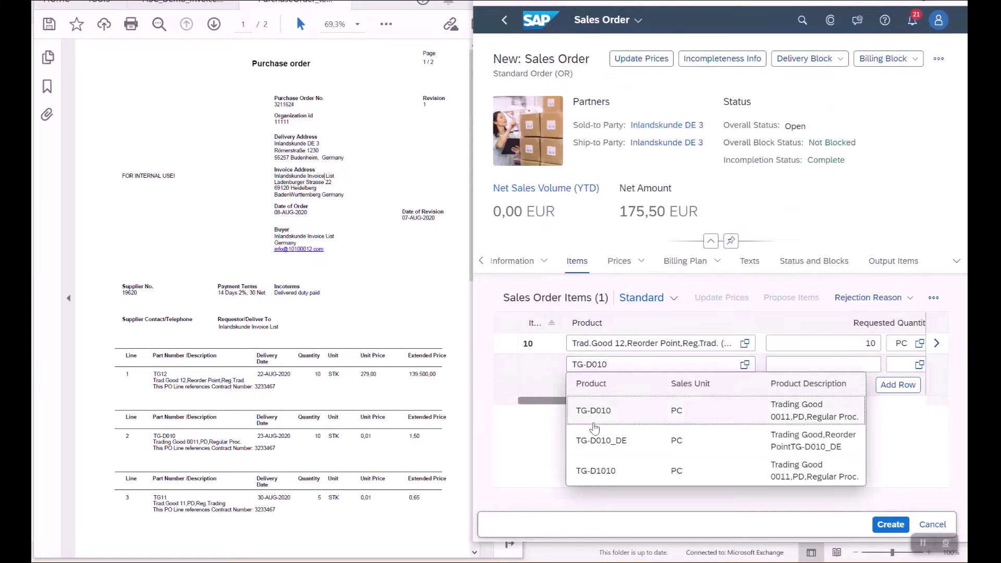
left_click(849, 362)
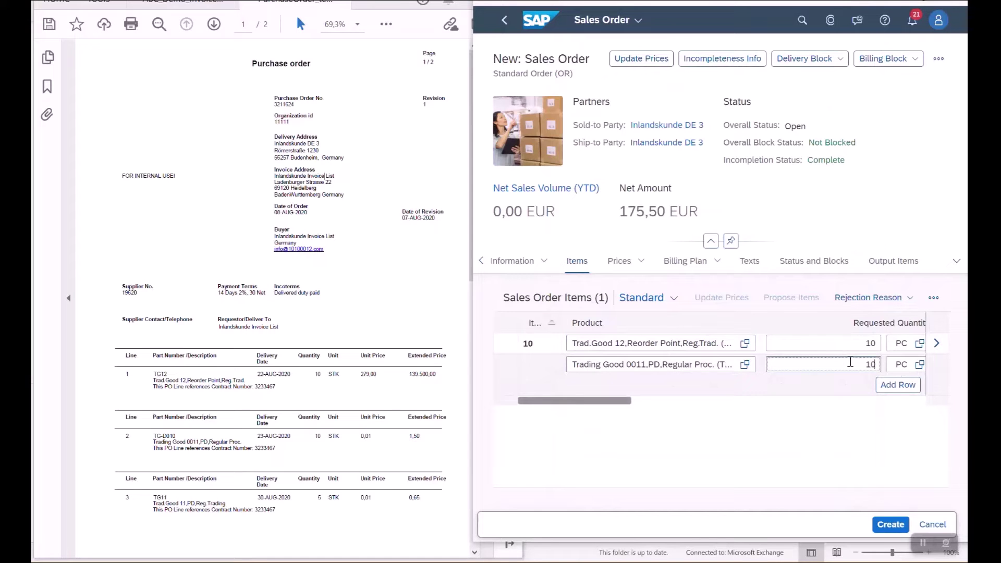
left_click(898, 385)
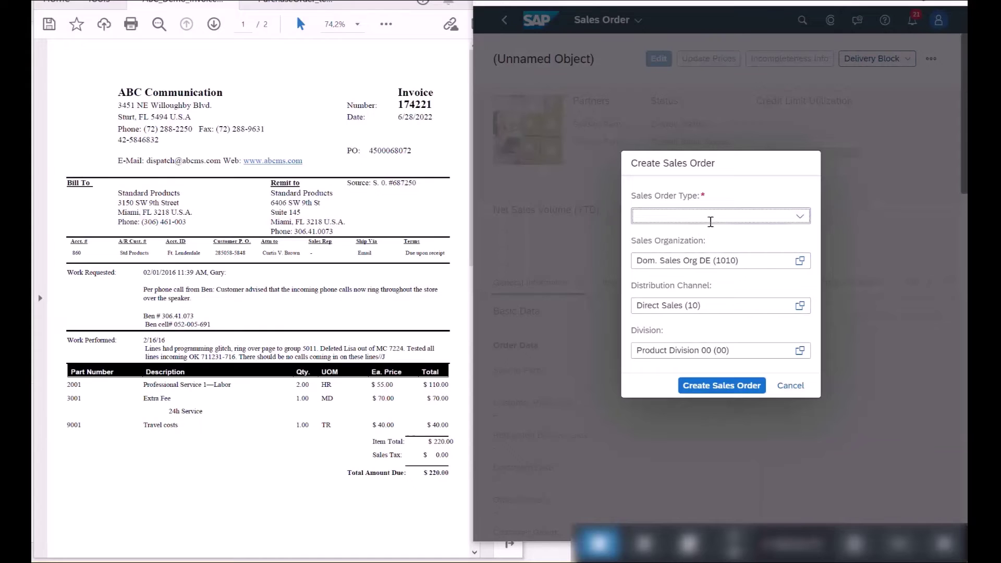
Create a Standard Order (OR) with sold-to party ABC Company (APT_CUS1).
left_click(800, 218)
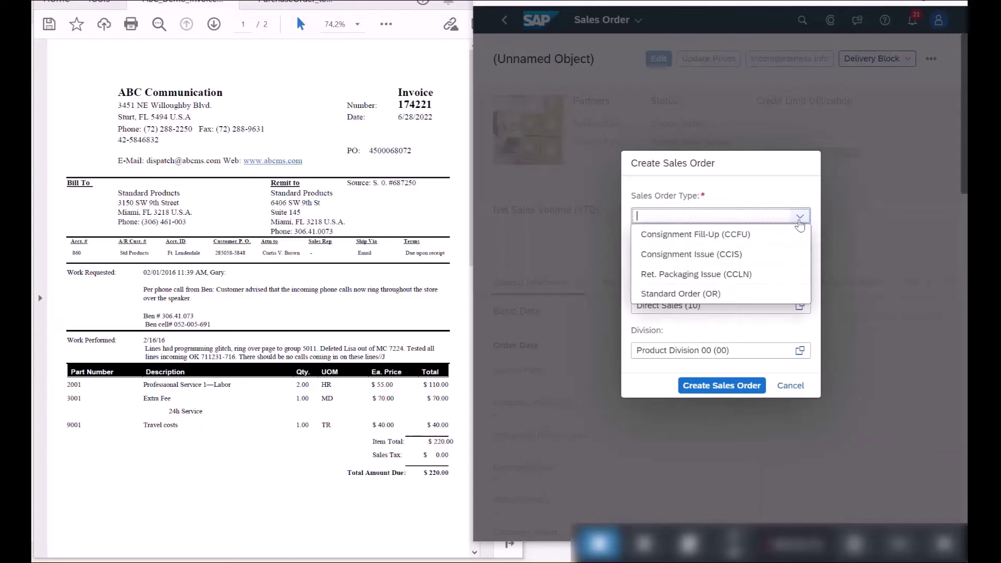
left_click(709, 293)
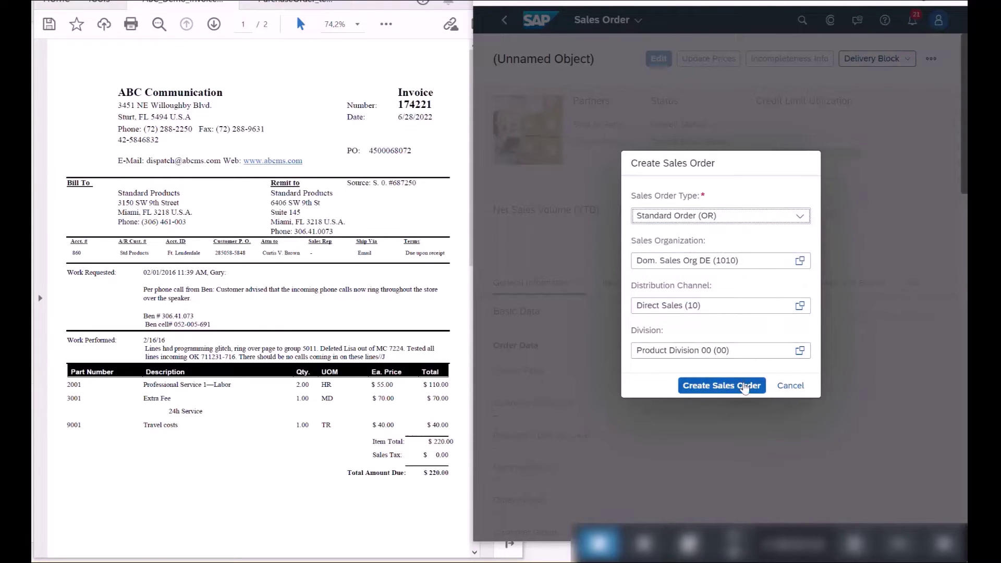
left_click(744, 386)
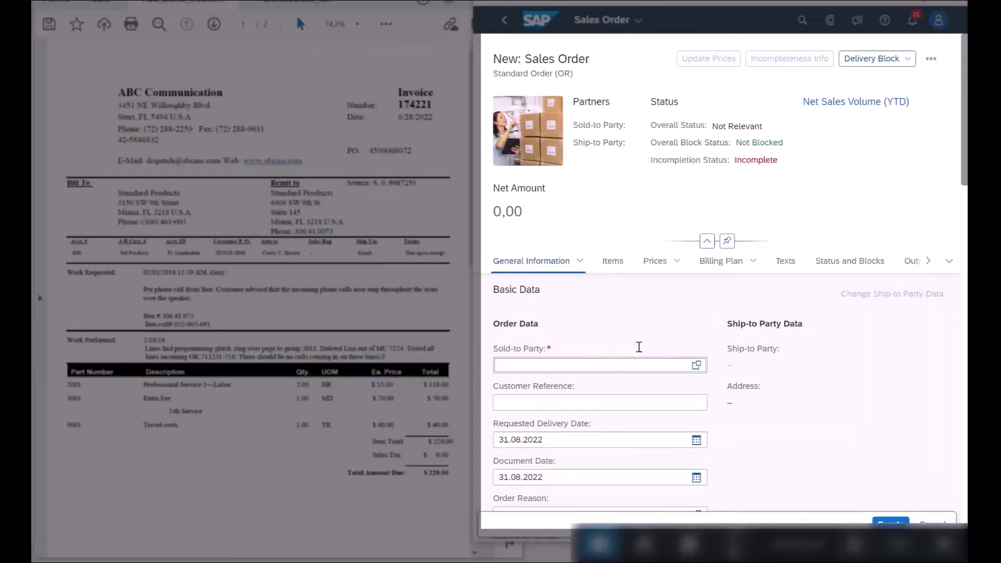
left_click(696, 365)
left_click(656, 76)
type("ABC")
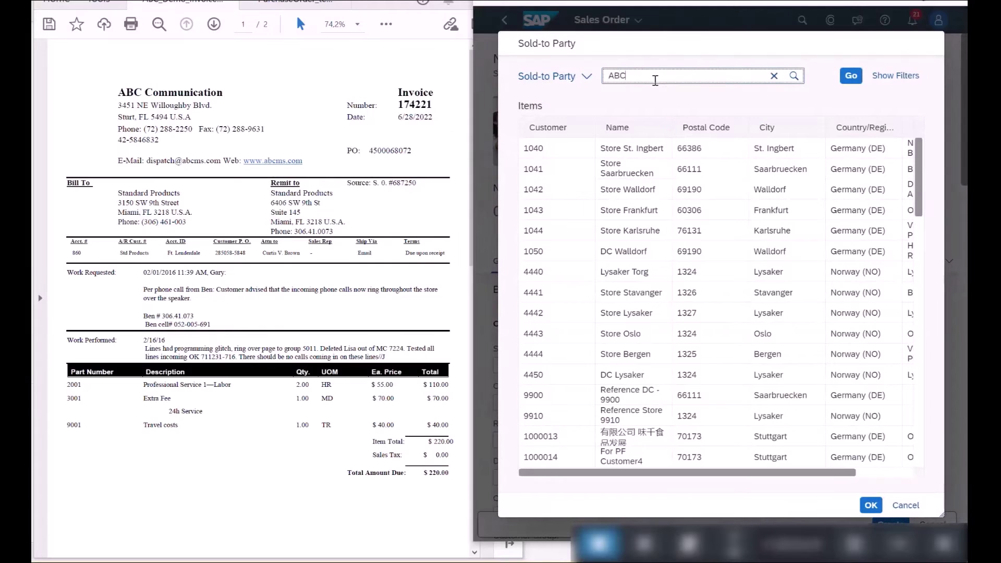
key("Return")
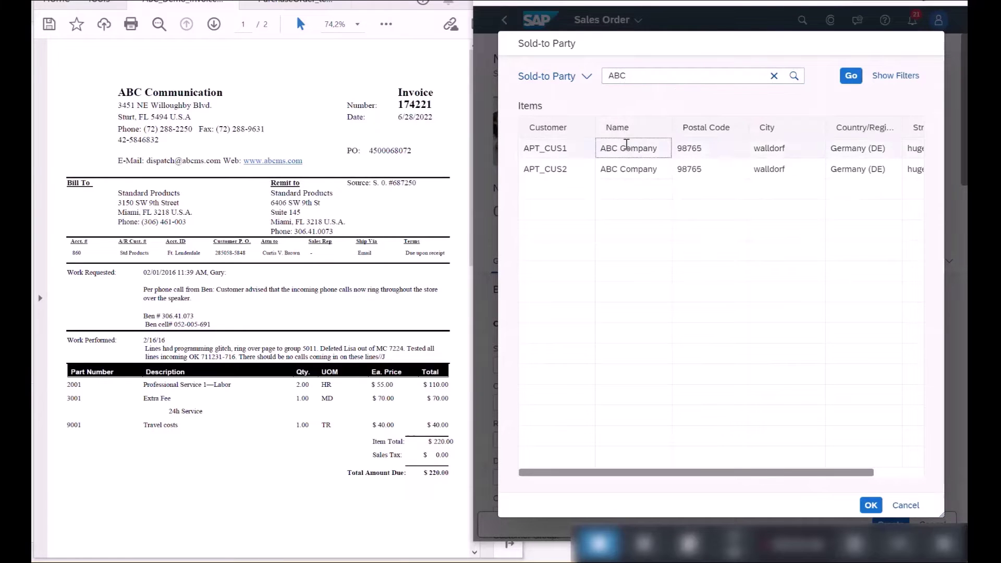
left_click(871, 505)
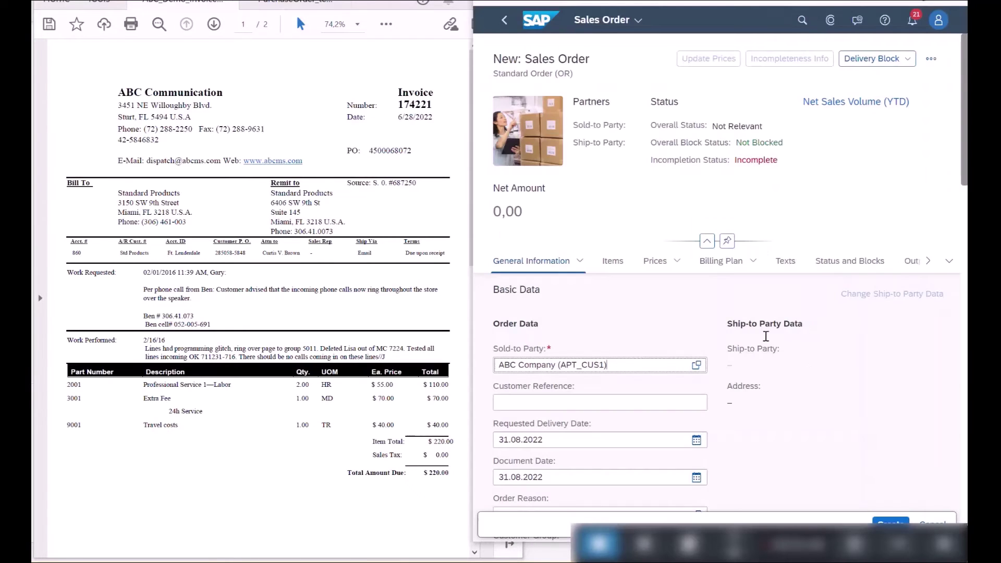
Search the first item's product list for 200.
scroll(965, 186, "down", 2)
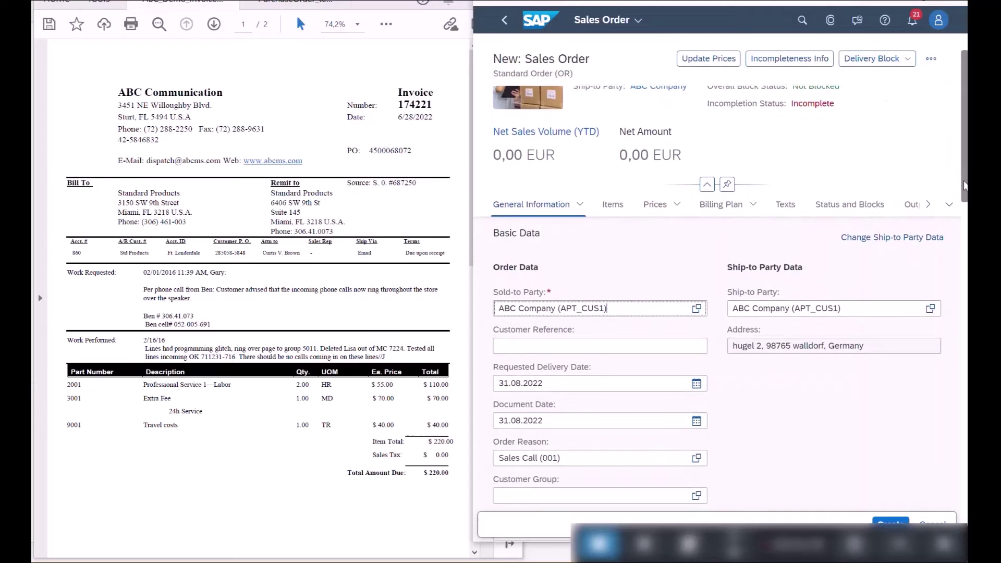
left_click(613, 205)
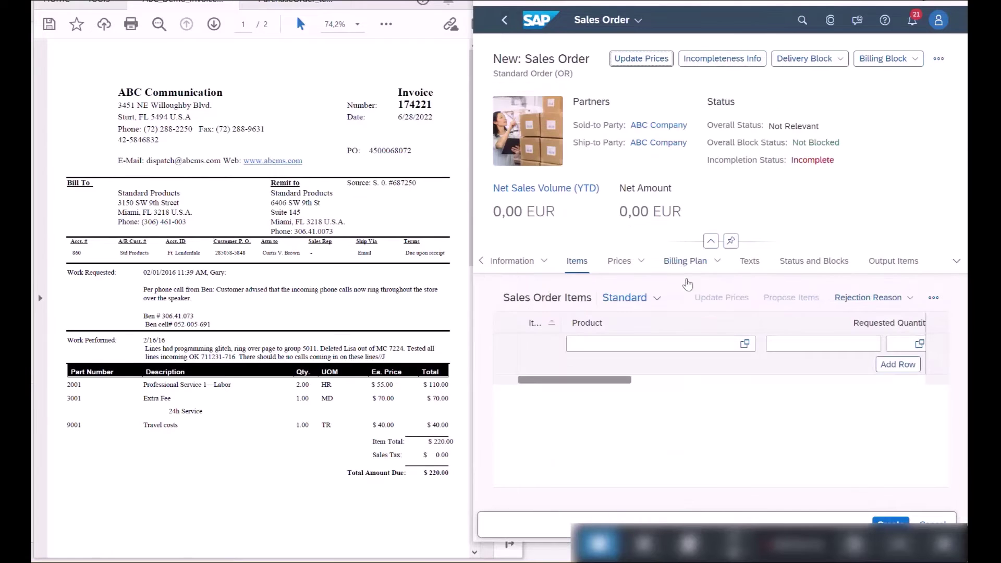
left_click(744, 350)
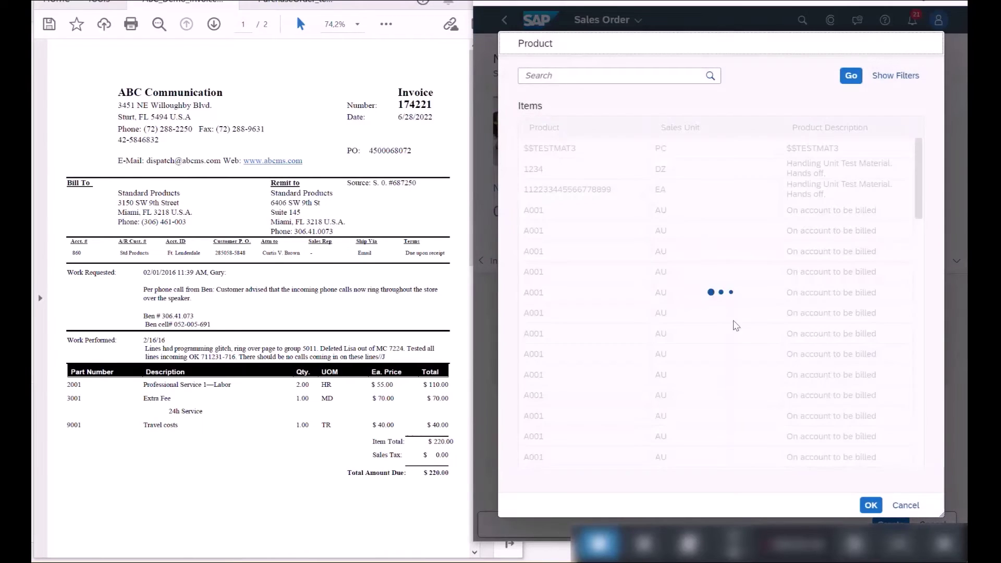
left_click(614, 75)
type("200")
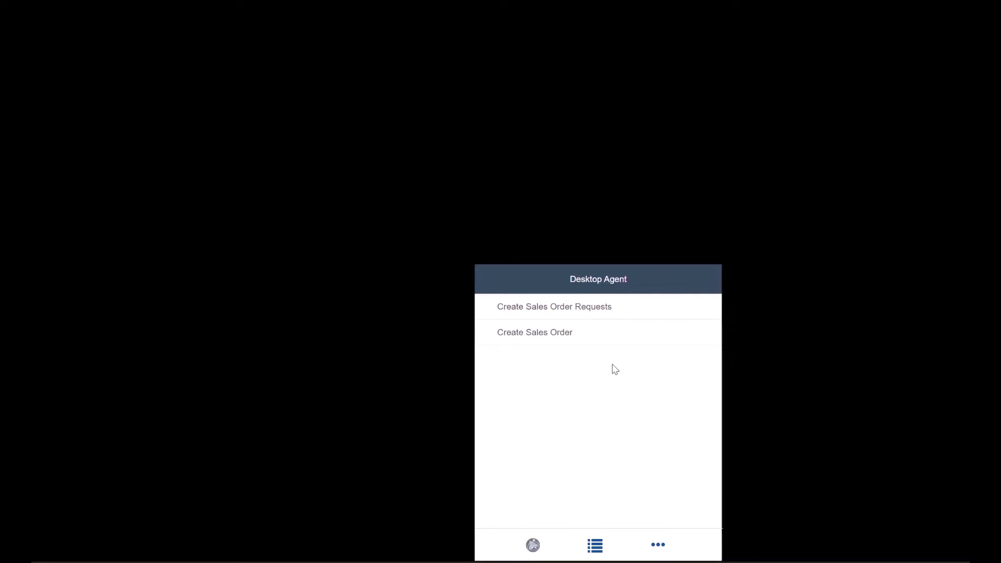
Launch the Create Sales Order Requests automation from the Desktop Agent panel.
left_click(590, 307)
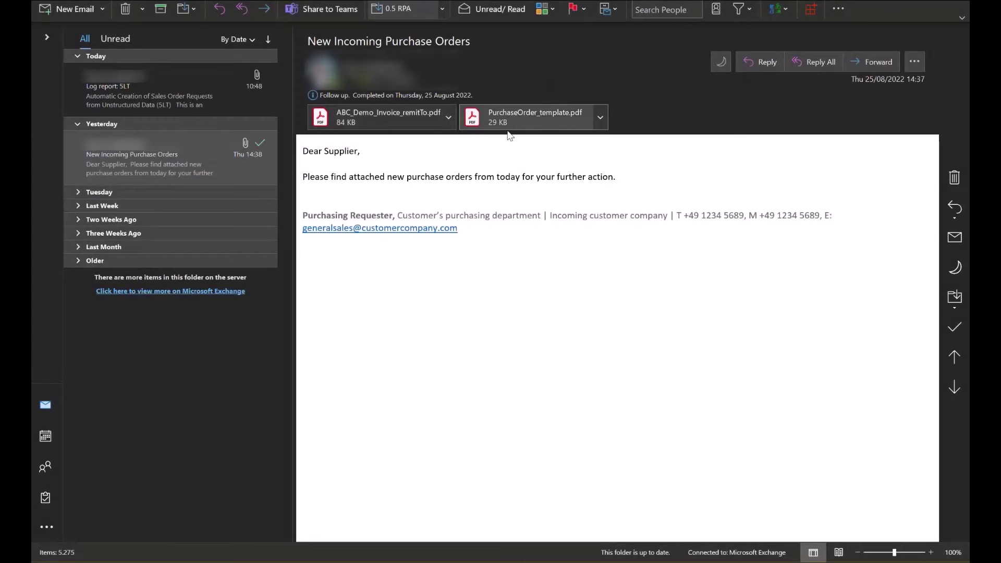
Open the bot's 'Log report: 5LT' email.
left_click(162, 102)
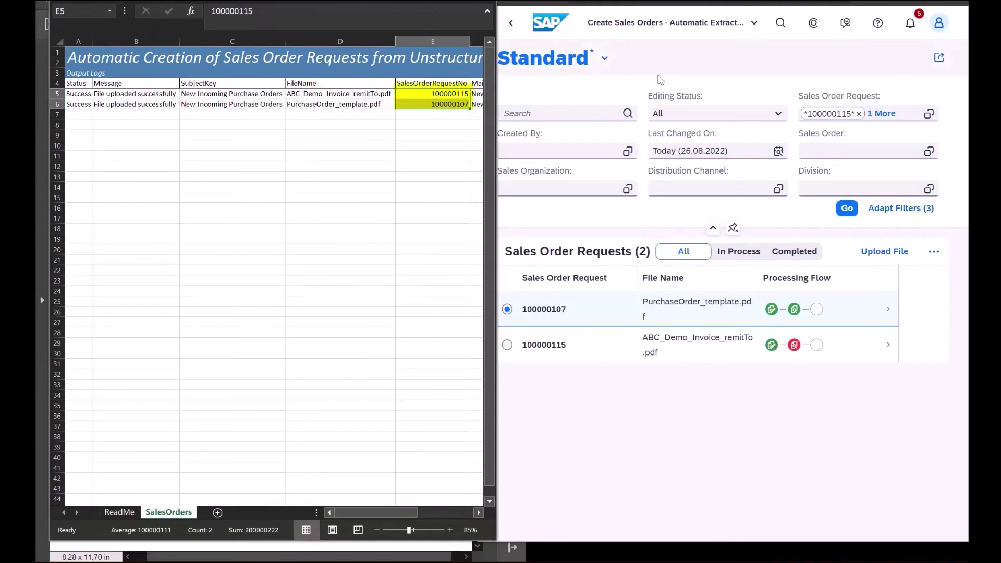
Select both logged sales order request numbers and their upload success messages in the log.
left_click(426, 93)
left_click_drag(425, 94, 431, 114)
left_click_drag(144, 93, 147, 105)
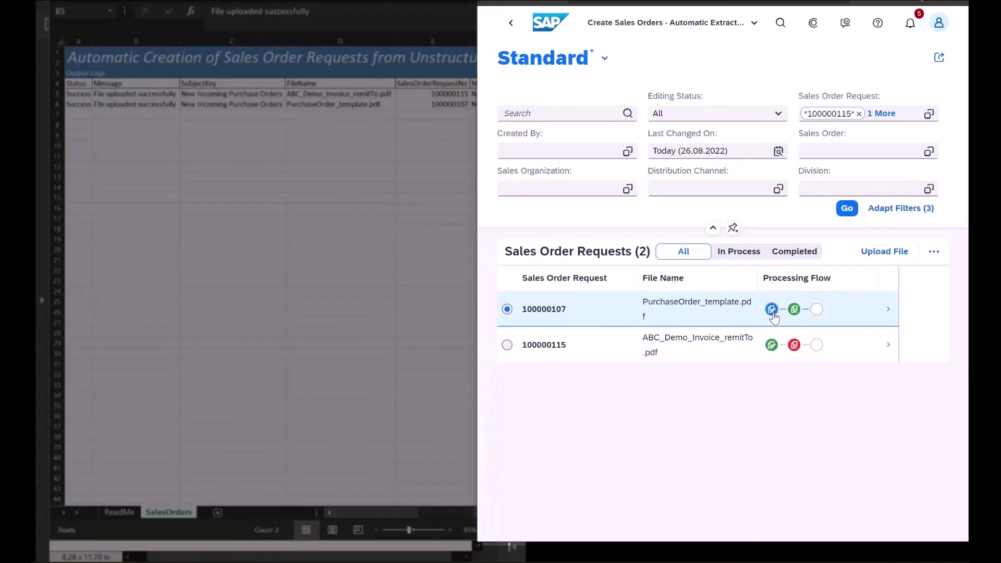
Review extraction and completeness status for requests 100000107 and 100000115.
left_click(774, 315)
left_click(795, 414)
left_click(794, 310)
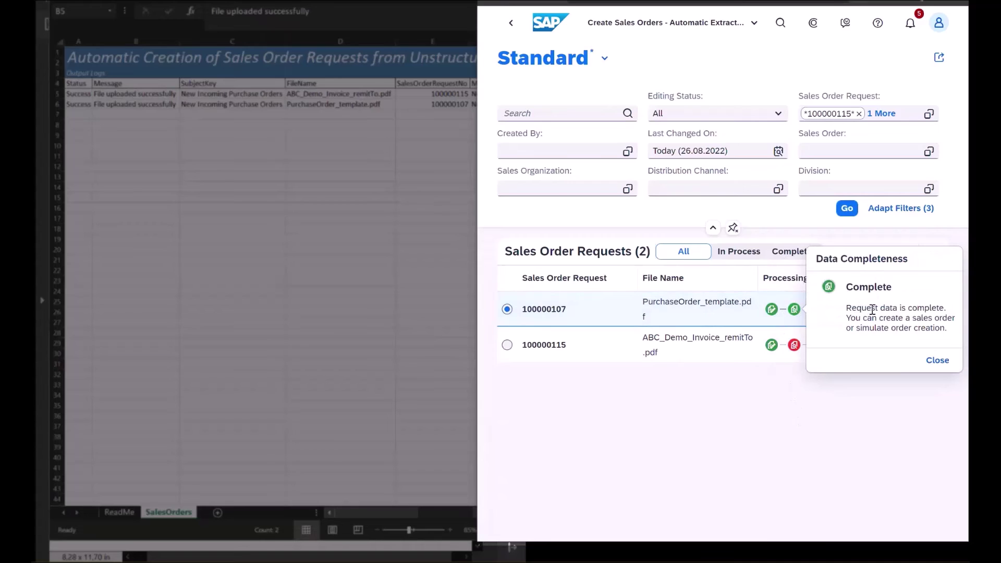
left_click(785, 401)
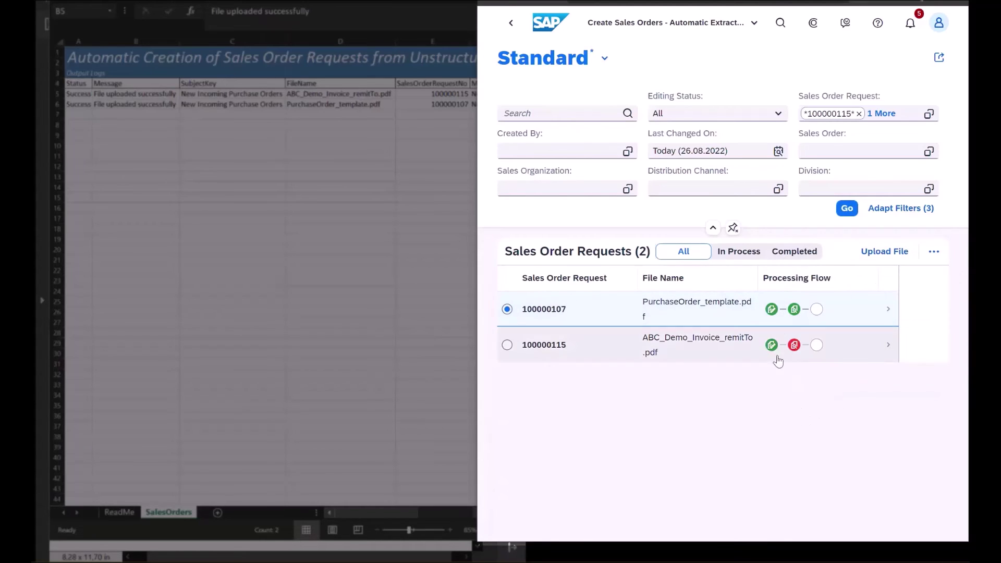
left_click(773, 346)
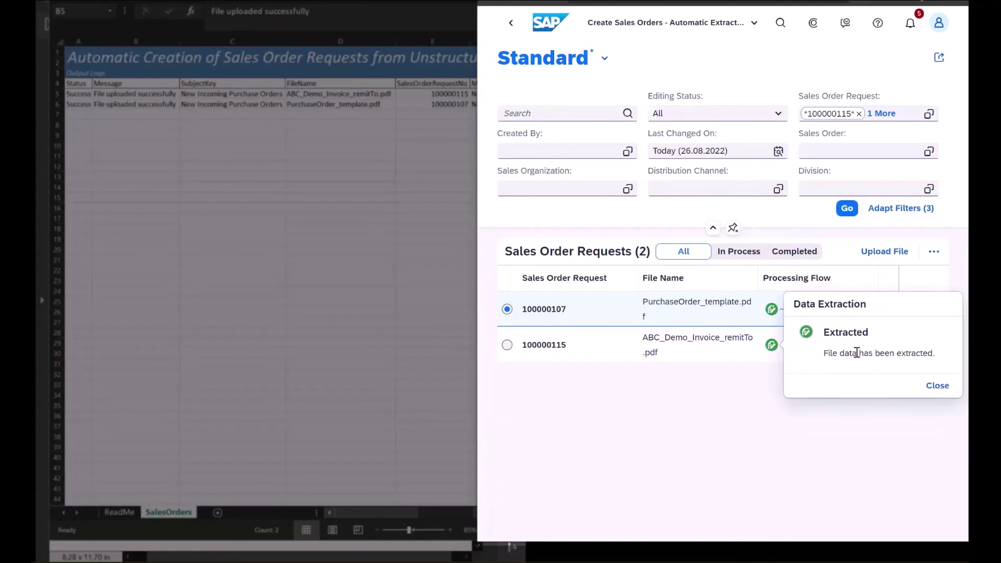
left_click(769, 406)
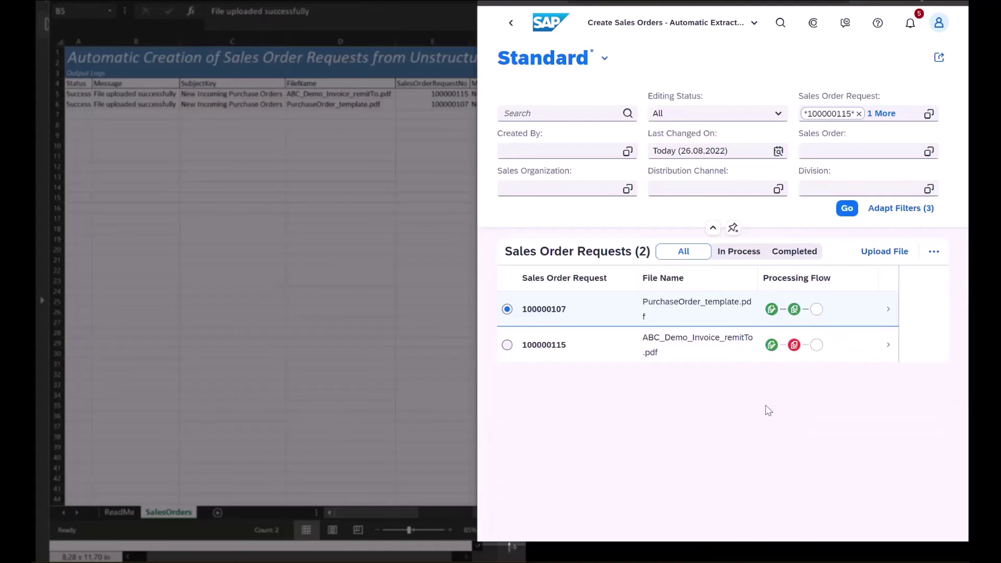
left_click(795, 346)
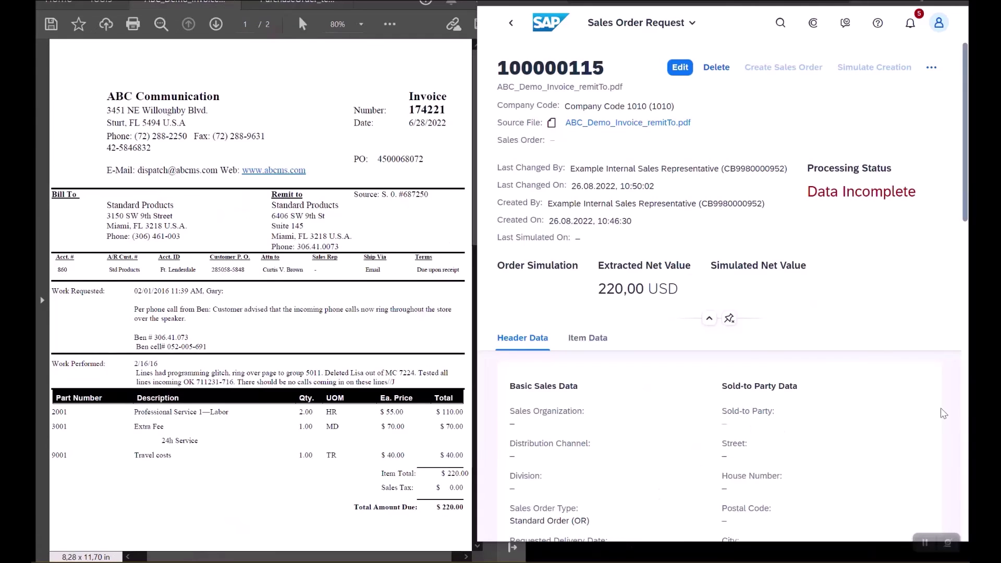
scroll(527, 282, "down", 10)
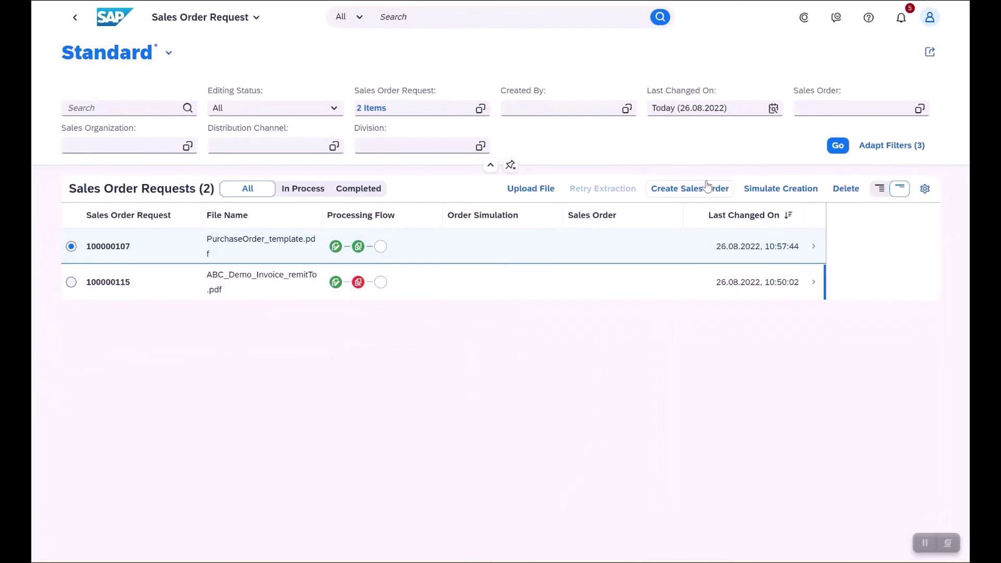
left_click(677, 195)
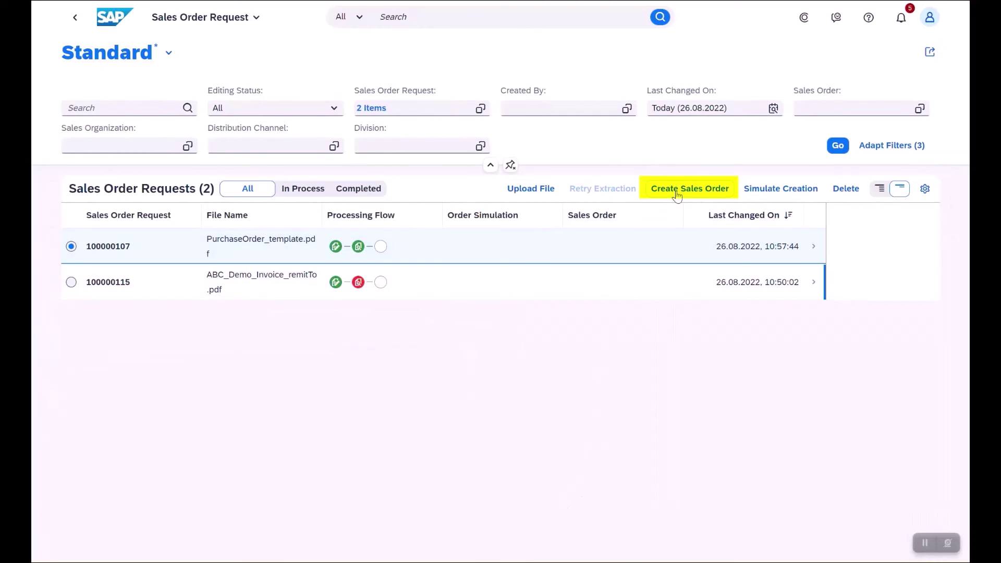
left_click(791, 199)
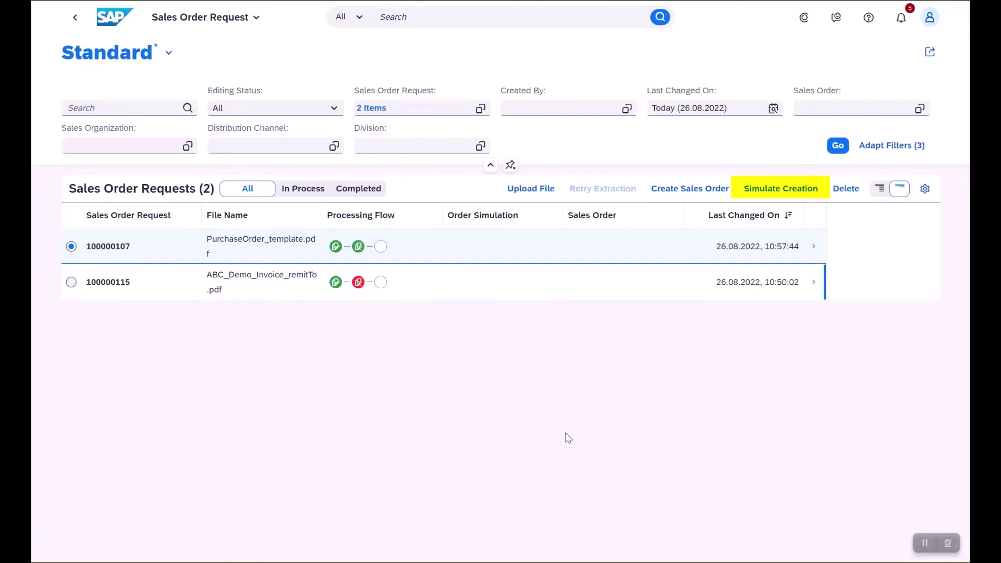